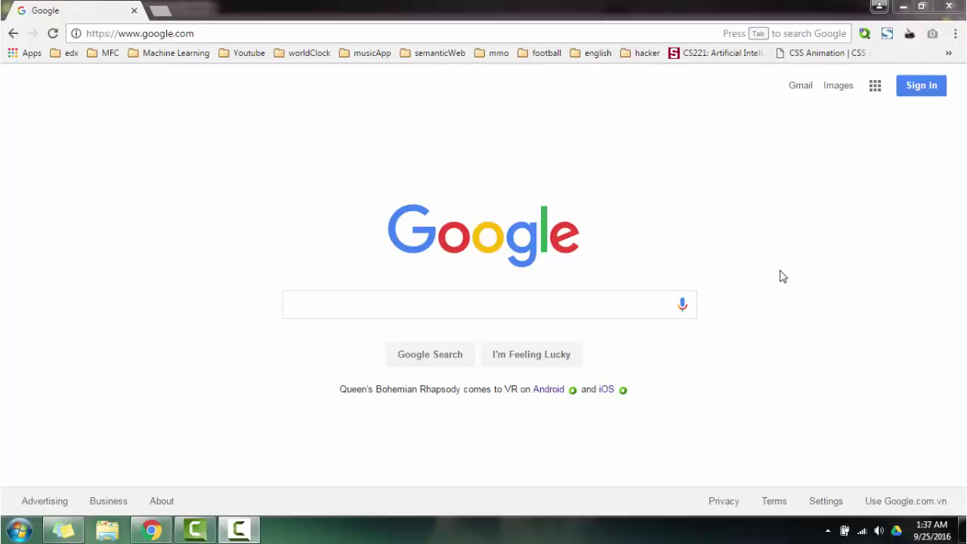
- Search Google for 'drive'
left_click(550, 305)
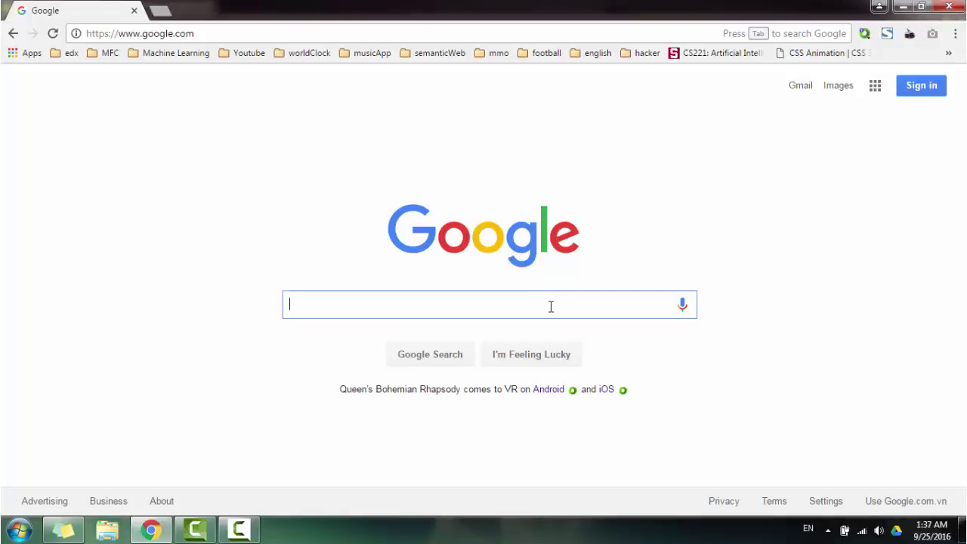
type("drive")
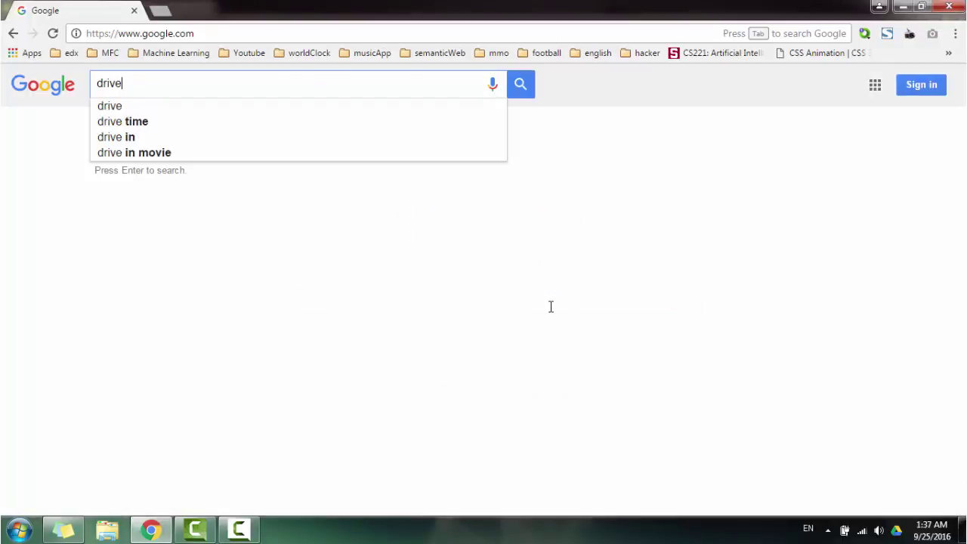
key("Return")
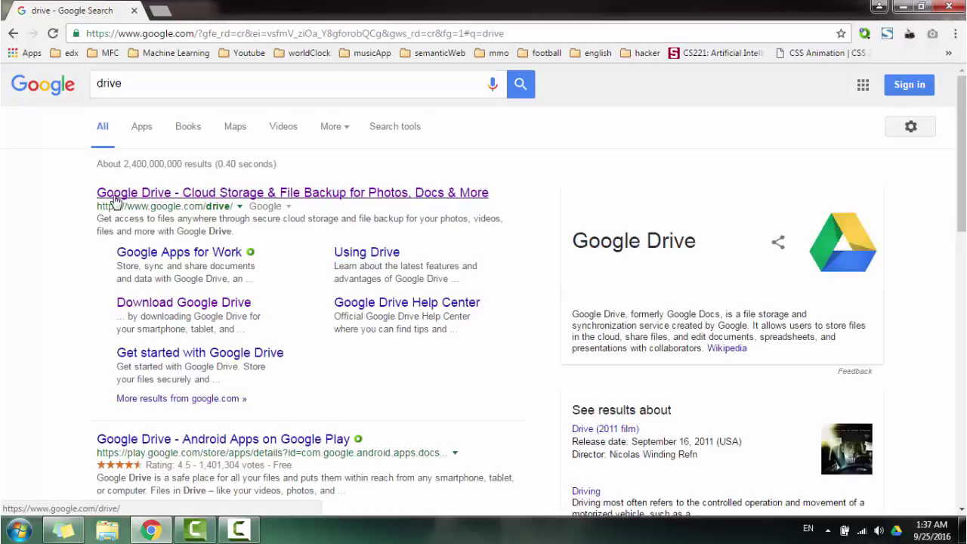
- Download the Drive for PC installer googledrivesync.exe from the Google Drive site, accepting the terms
left_click(194, 194)
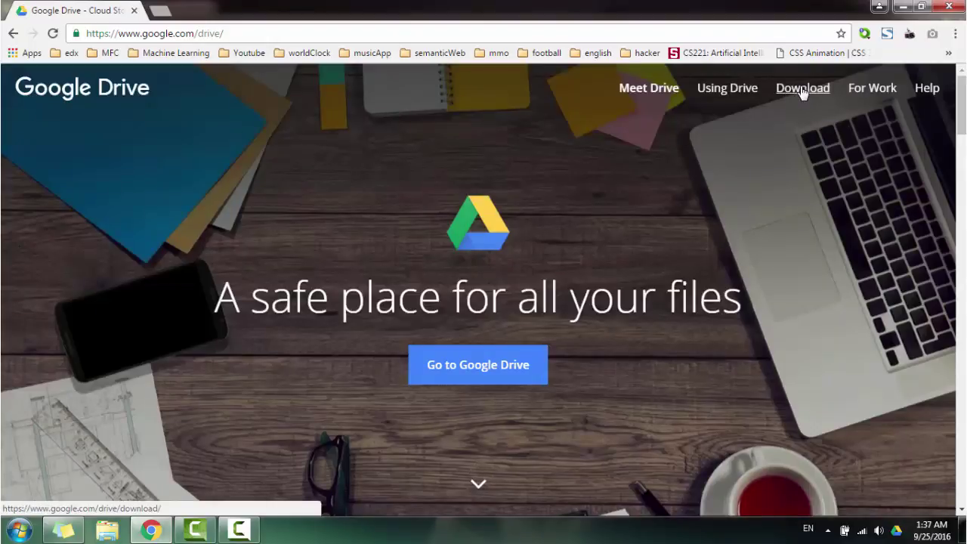
left_click(802, 88)
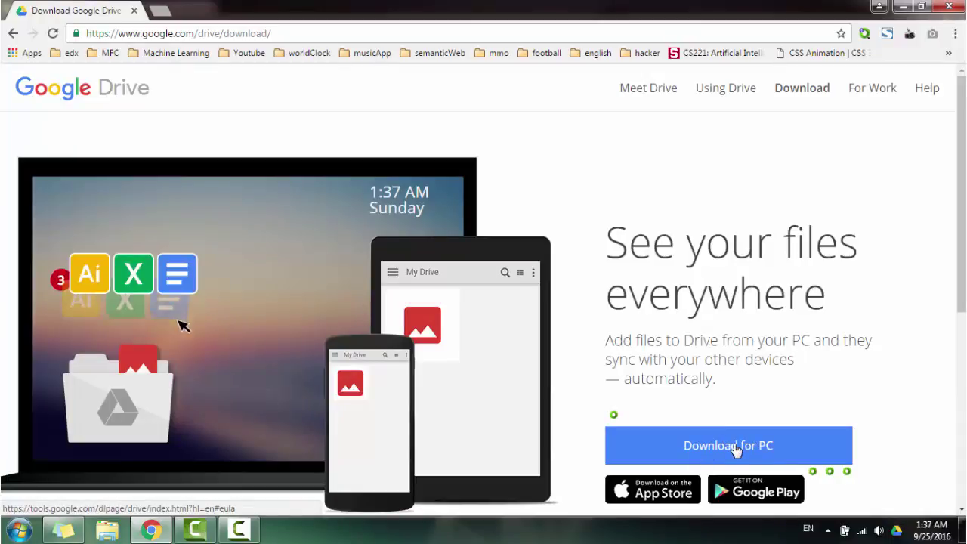
left_click(732, 447)
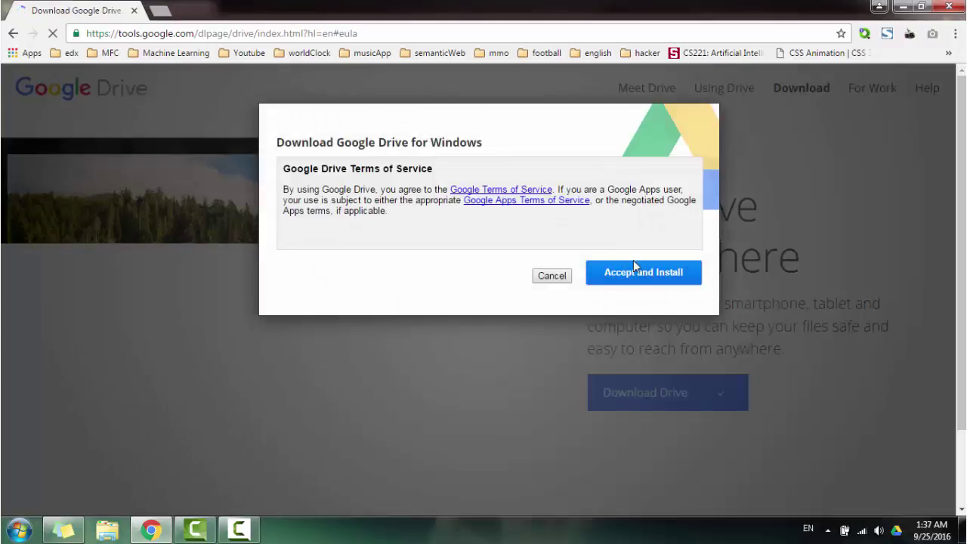
left_click(647, 280)
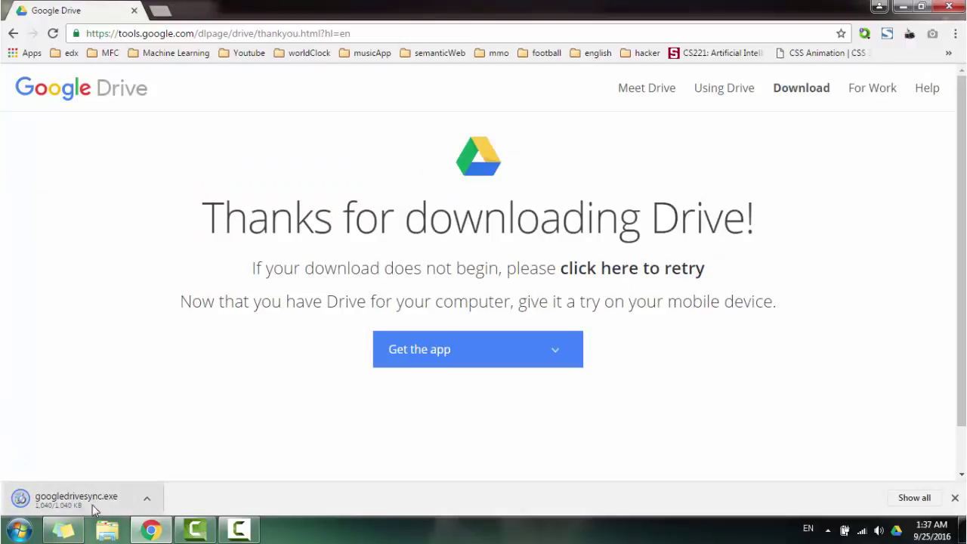
left_click(147, 499)
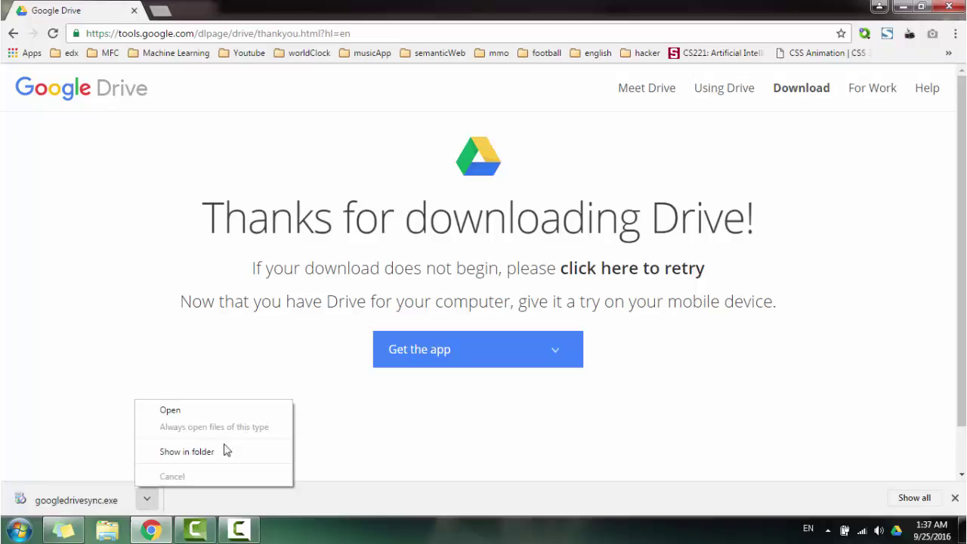
- Install Google Drive for PC by running googledrivesync from the Downloads folder
left_click(203, 458)
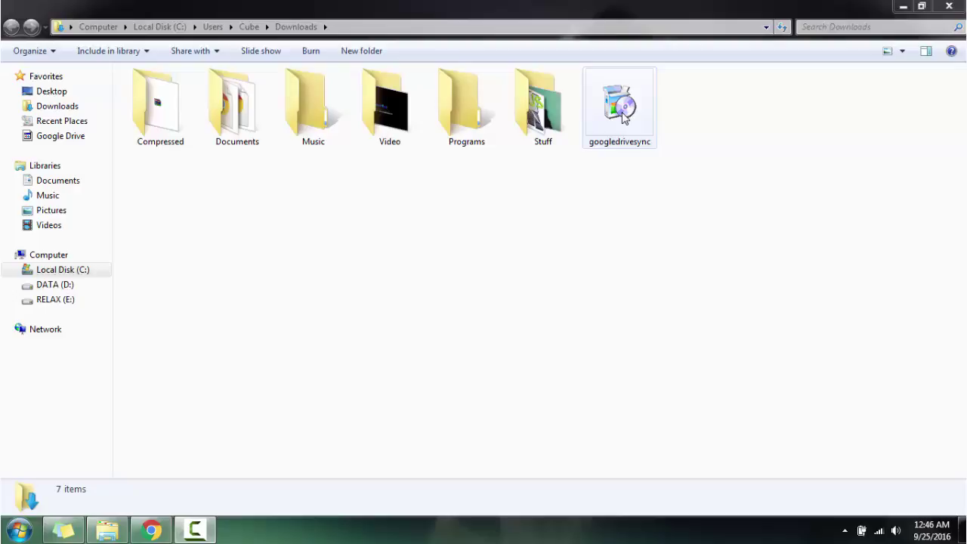
double_click(621, 107)
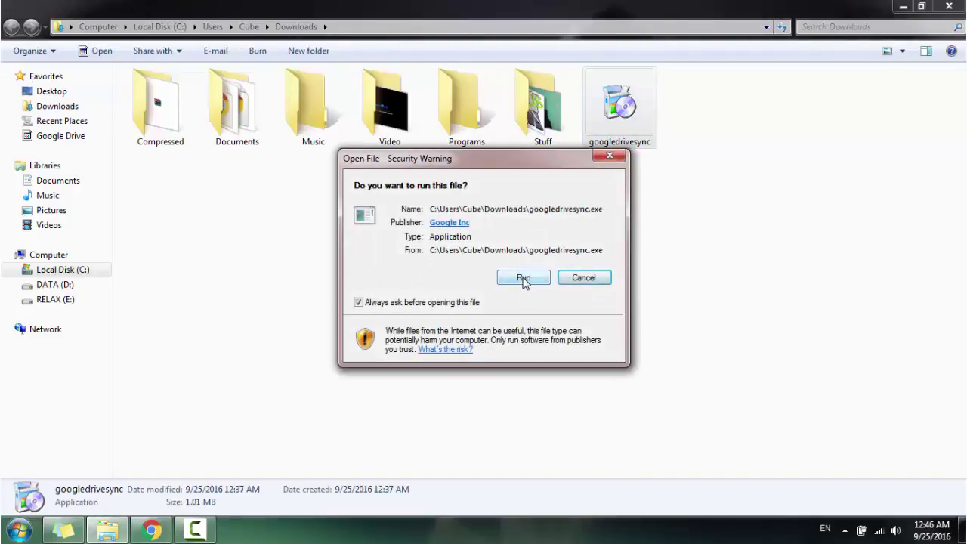
left_click(523, 278)
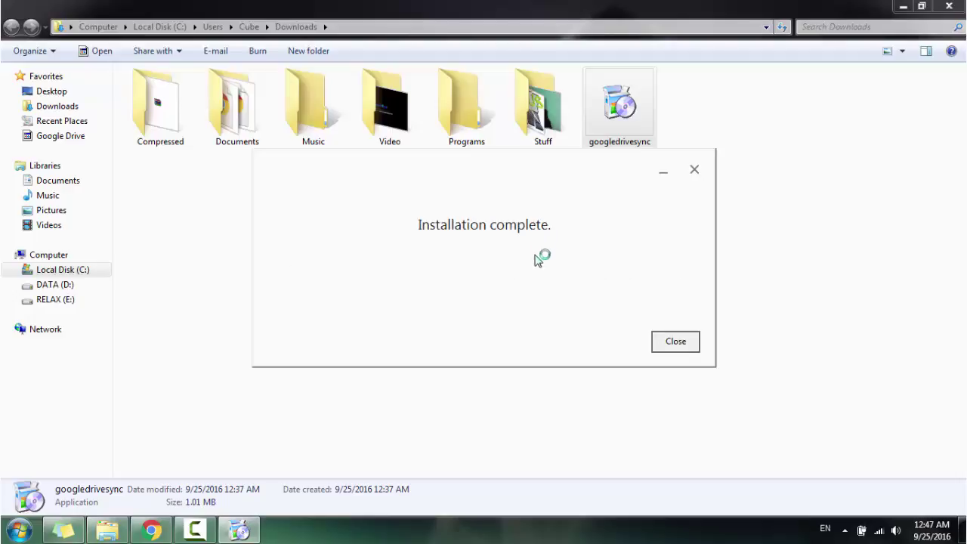
left_click(675, 341)
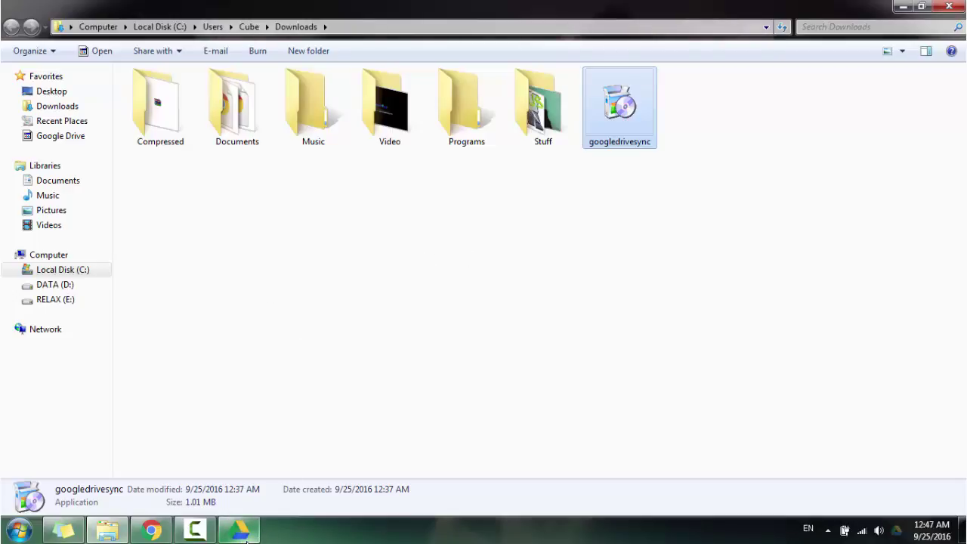
- Bring the Google Drive welcome window forward and start the setup
left_click(241, 531)
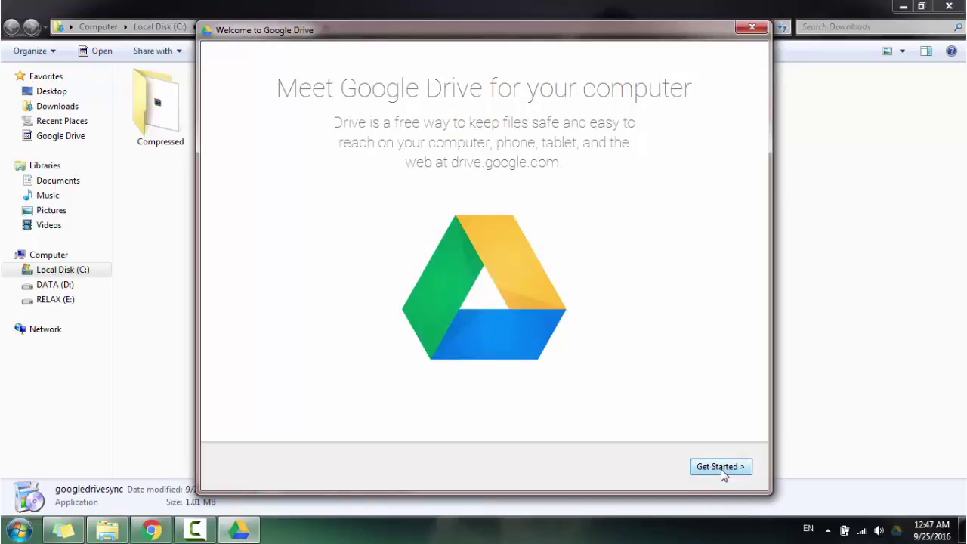
left_click(720, 467)
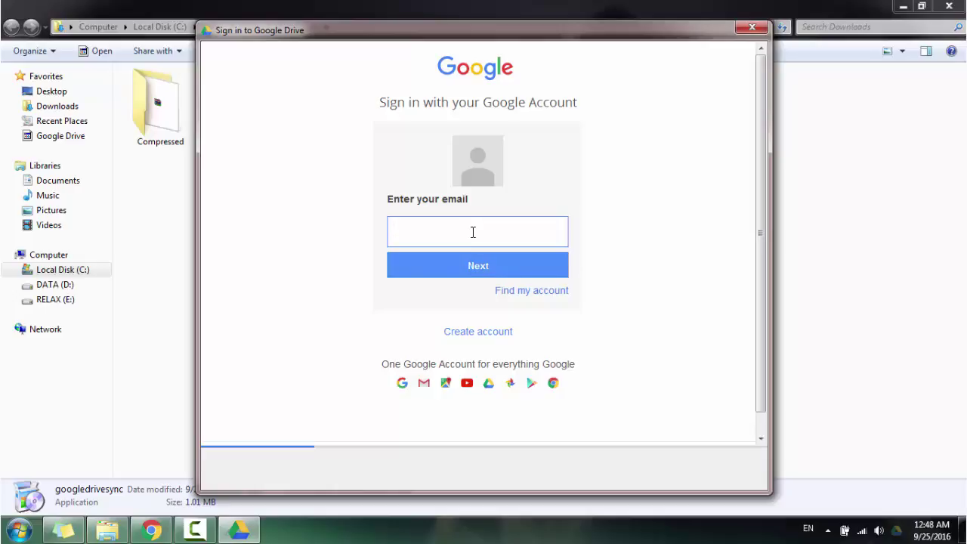
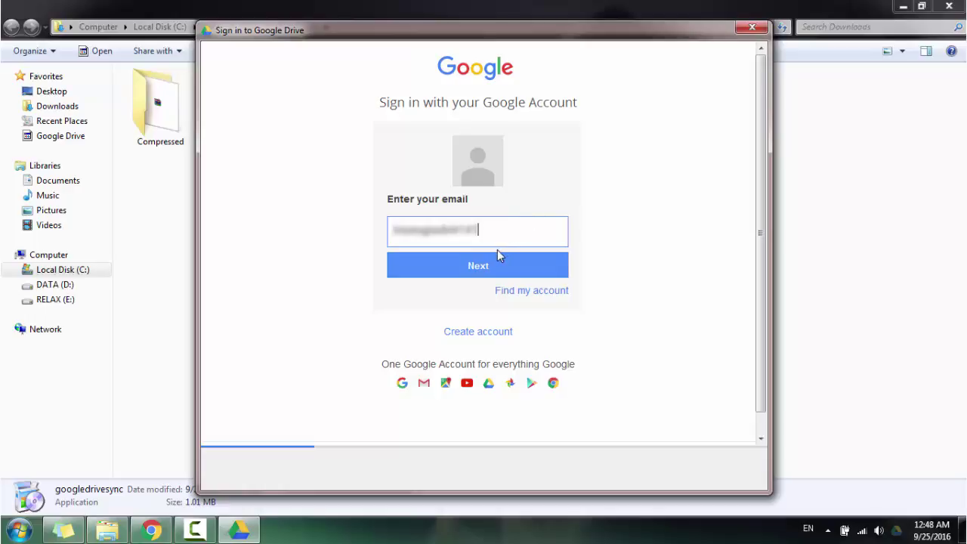
- Enter the Google account's Gmail address, then type the account password
left_click(492, 272)
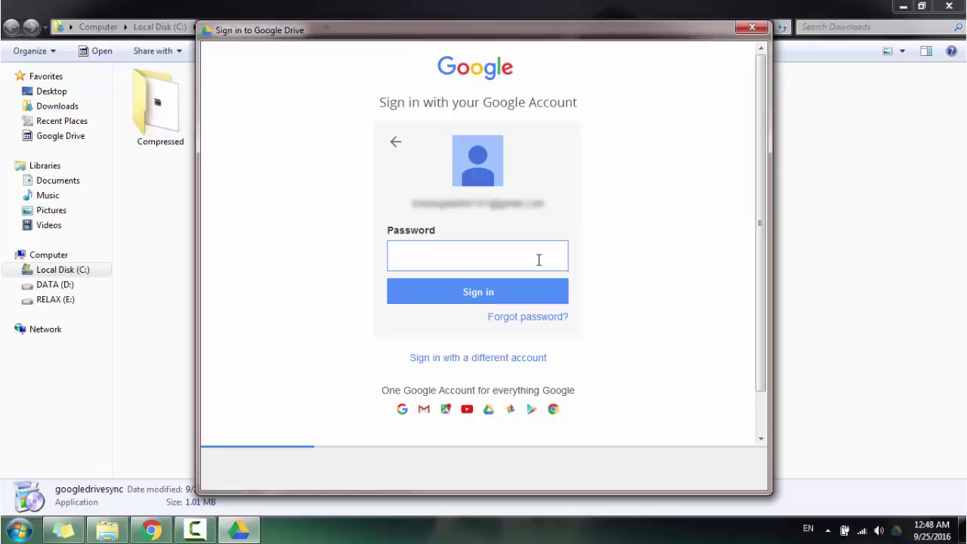
type("•")
key("BackSpace")
type("••••••")
key("BackSpace")
key("BackSpace")
key("BackSpace")
key("BackSpace")
key("BackSpace")
key("BackSpace")
type("••••••••••")
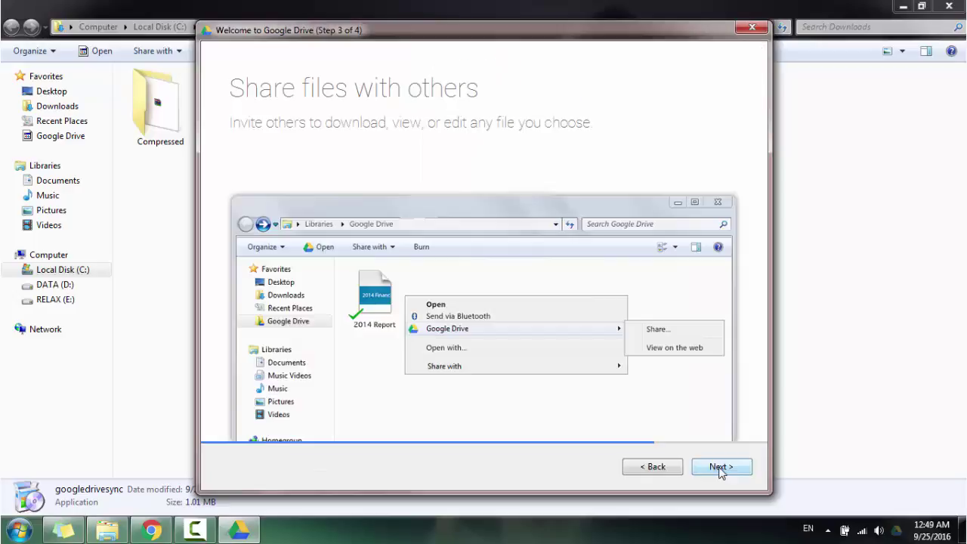
- Finish signing in and show the sync options on the 'You're all set!' page
left_click(720, 468)
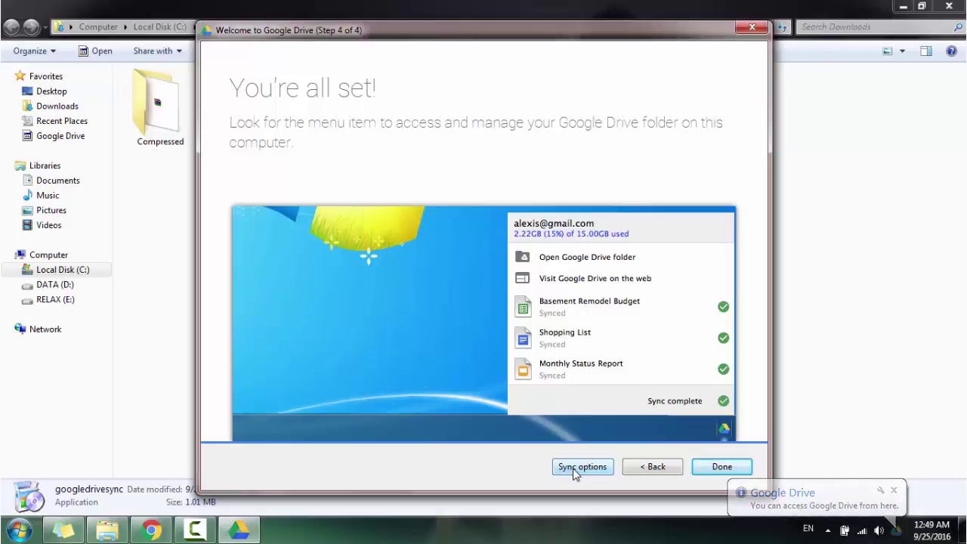
left_click(579, 467)
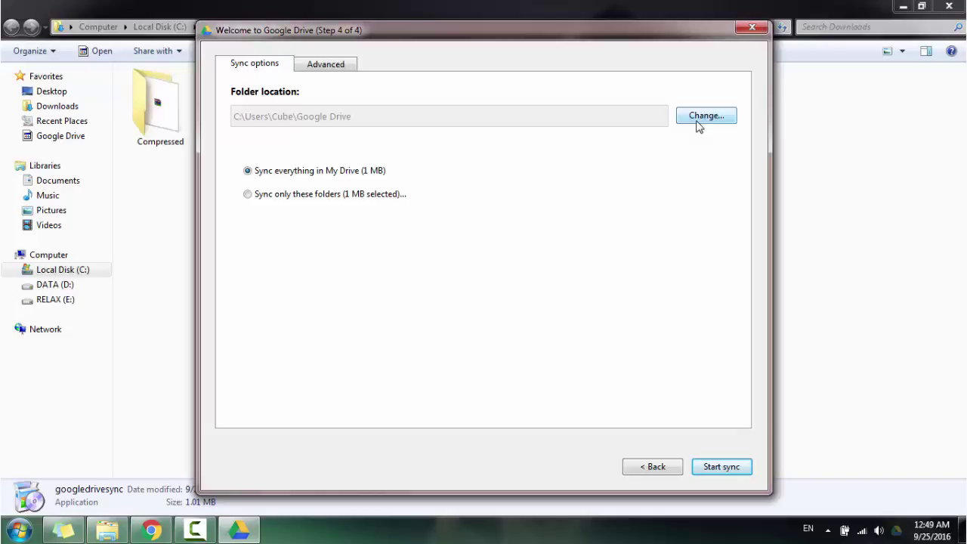
- Create a new 'Google Drive' folder on DATA (D:) and select it as the sync folder
left_click(696, 121)
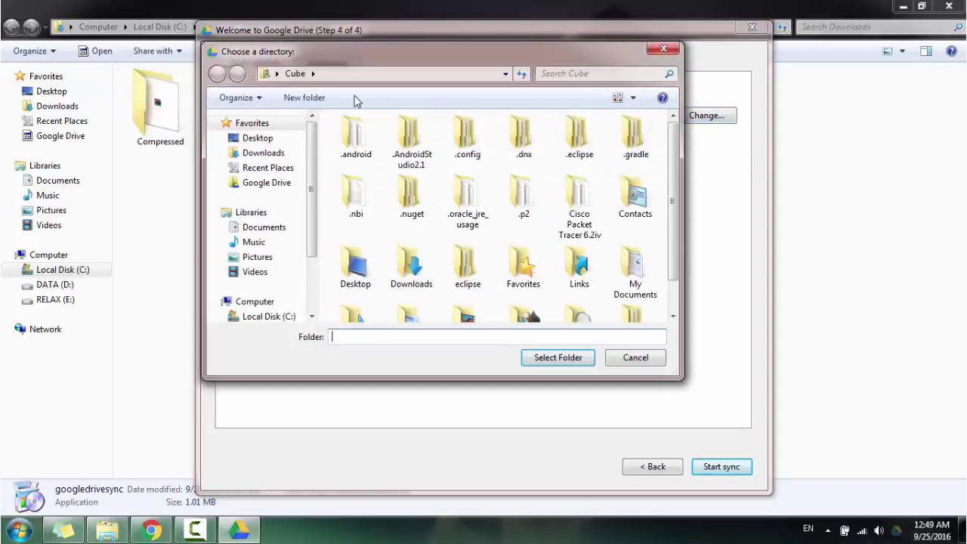
left_click_drag(312, 207, 312, 235)
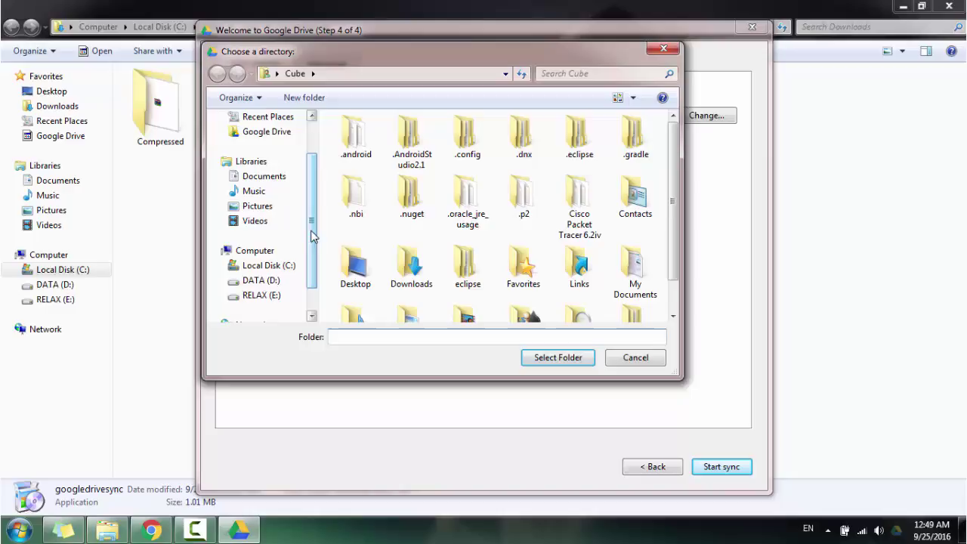
left_click(260, 281)
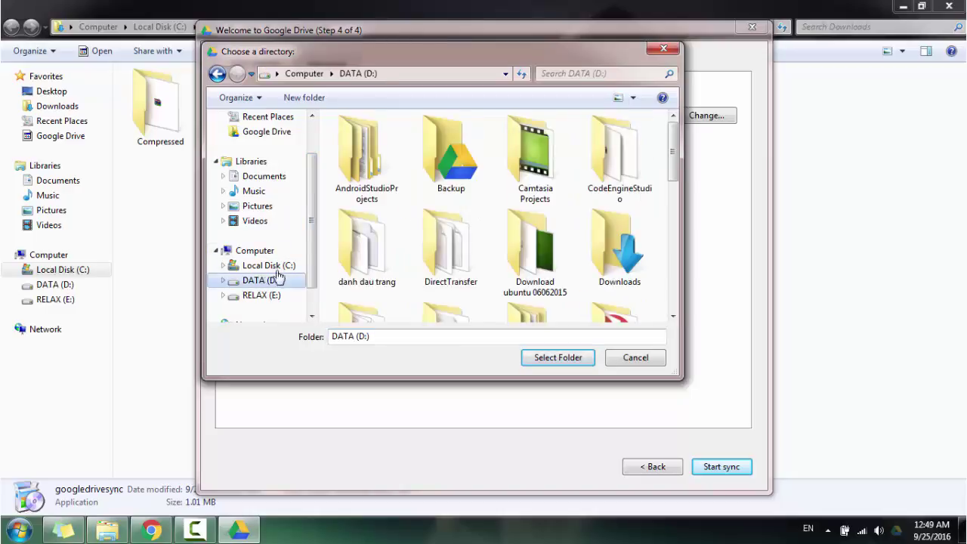
left_click_drag(312, 257, 316, 280)
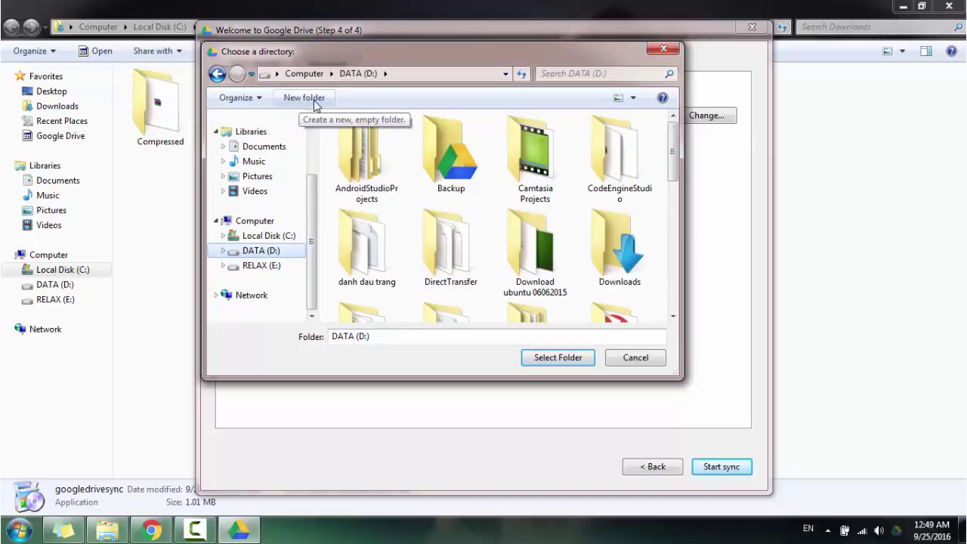
left_click(313, 101)
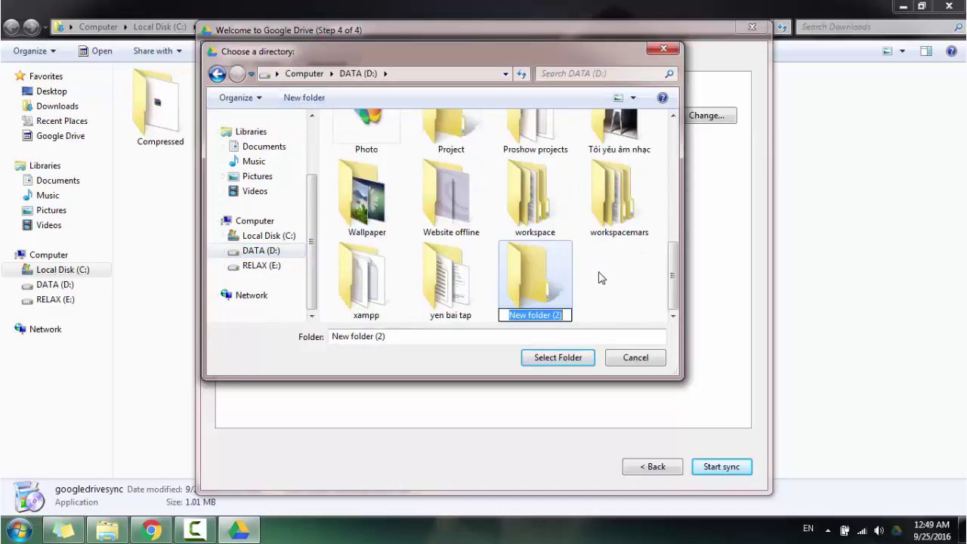
type("Go")
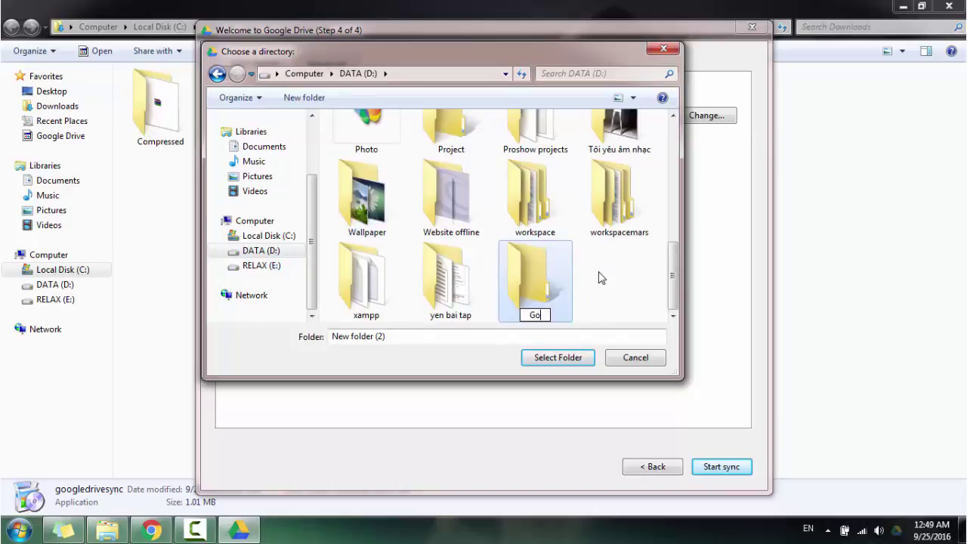
type("ogle")
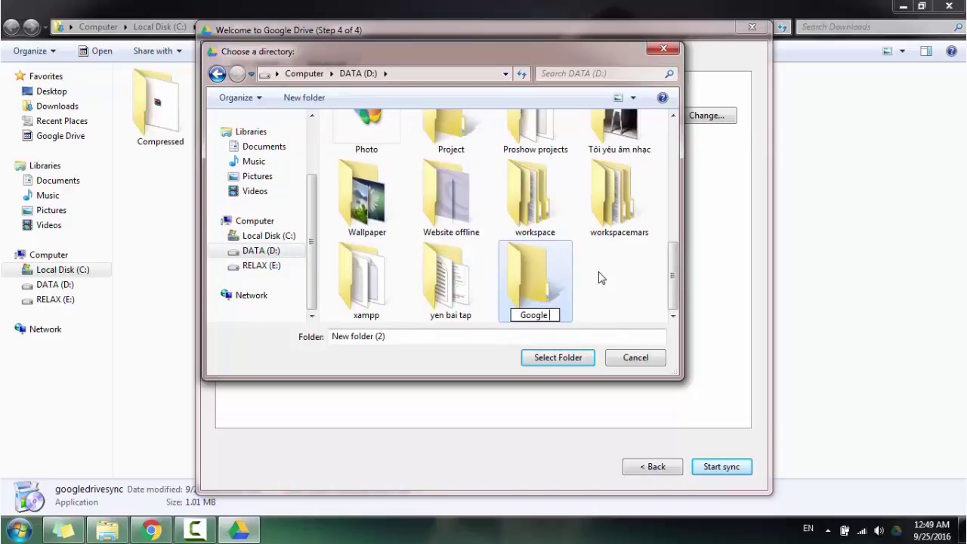
type(" Drive")
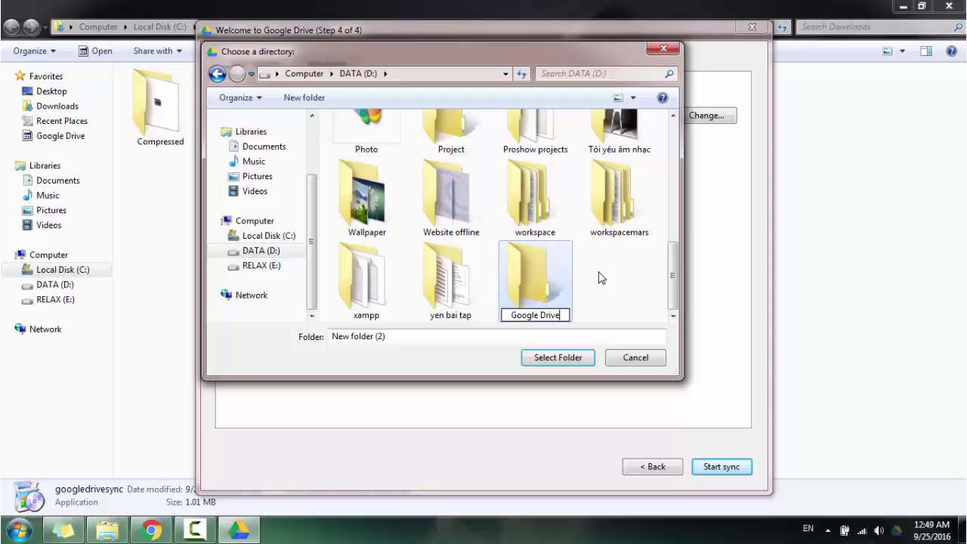
left_click(540, 271)
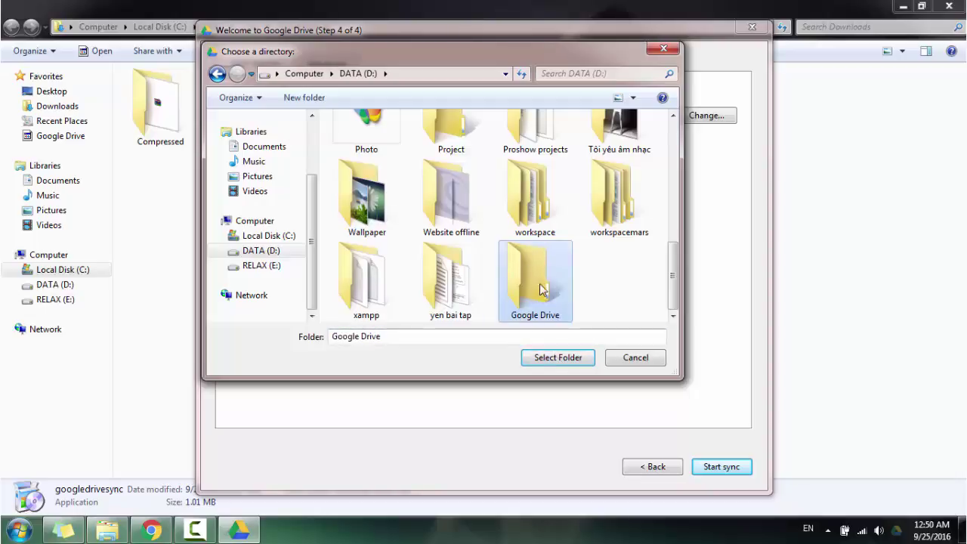
left_click(561, 358)
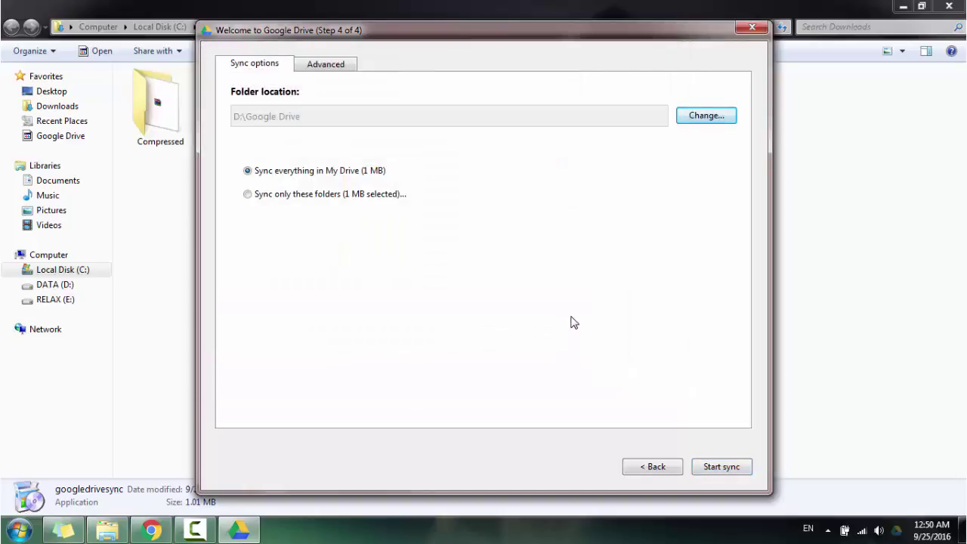
- Start syncing everything in My Drive to D:\Google Drive
left_click(719, 467)
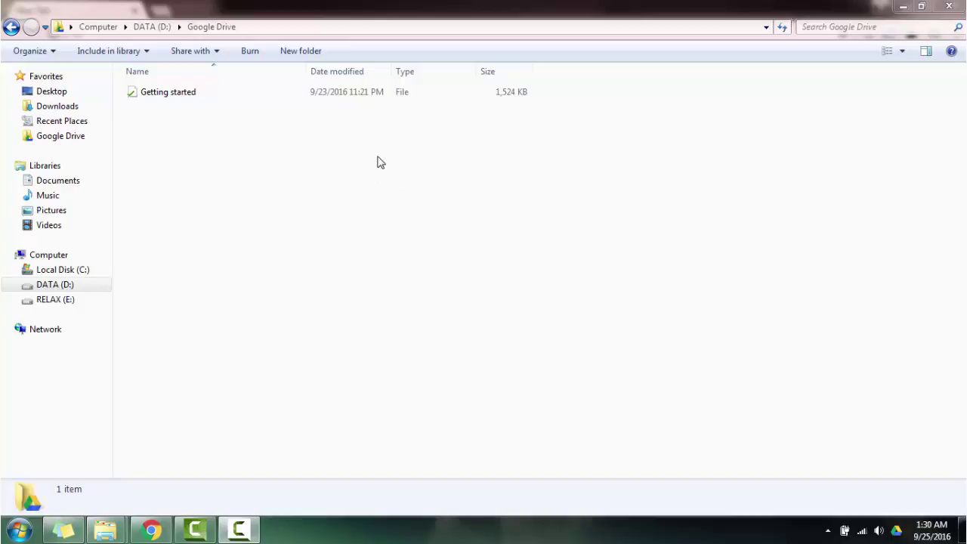
- Create a new Microsoft Word document named 'project' in D:\Google Drive
right_click(271, 188)
mouse_move(363, 408)
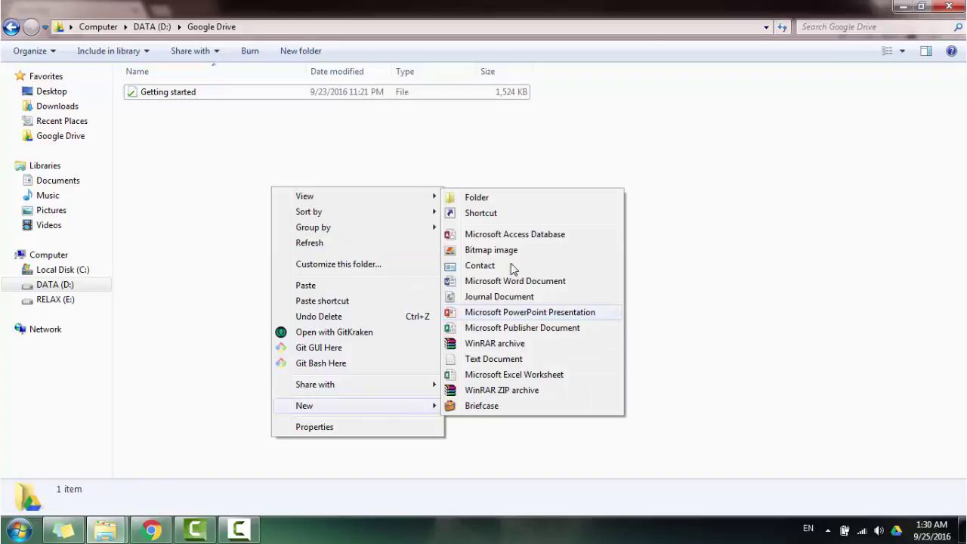
left_click(513, 281)
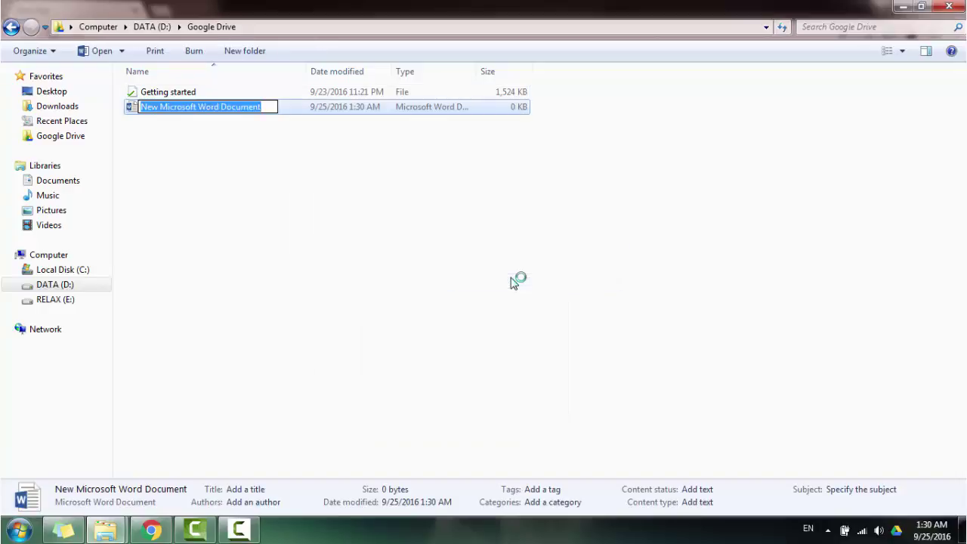
type("project")
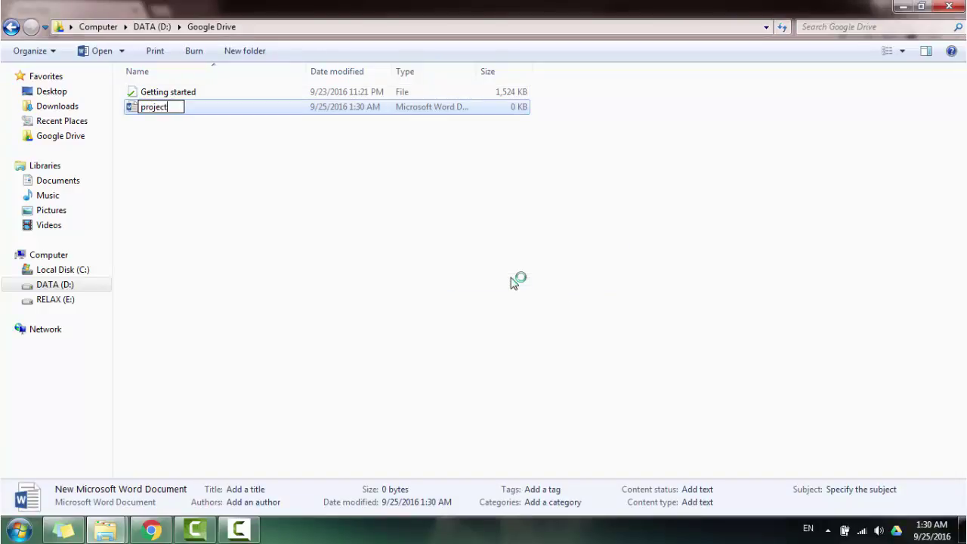
key("Return")
- Paste the Statue of Liberty photo from the Photos folder into D:\Google Drive
mouse_move(106, 529)
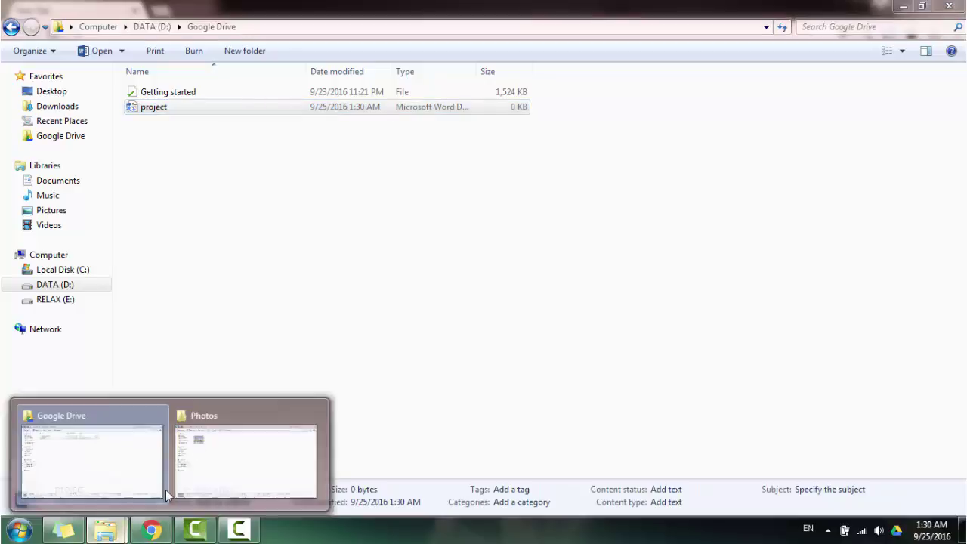
left_click(249, 462)
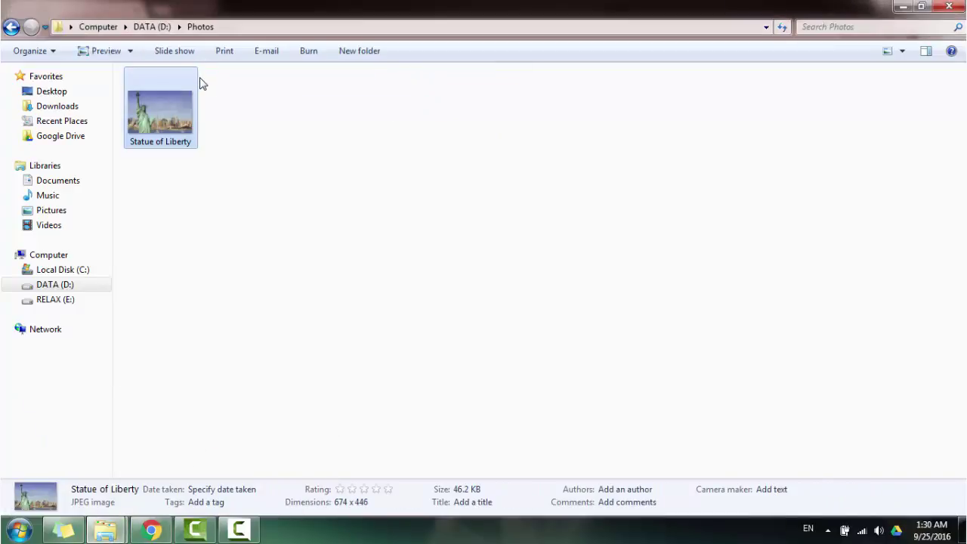
mouse_move(106, 528)
left_click(88, 442)
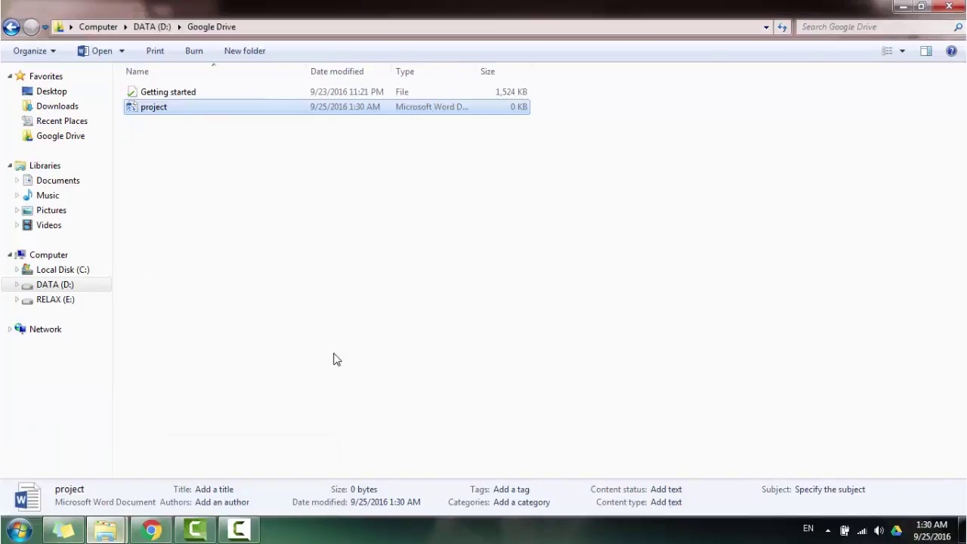
left_click(283, 210)
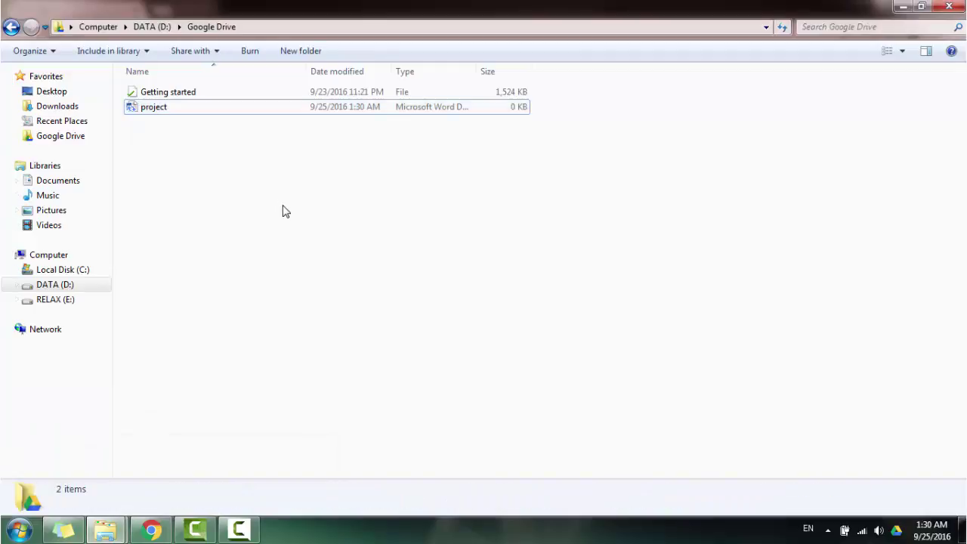
key("ctrl+v")
left_click(287, 215)
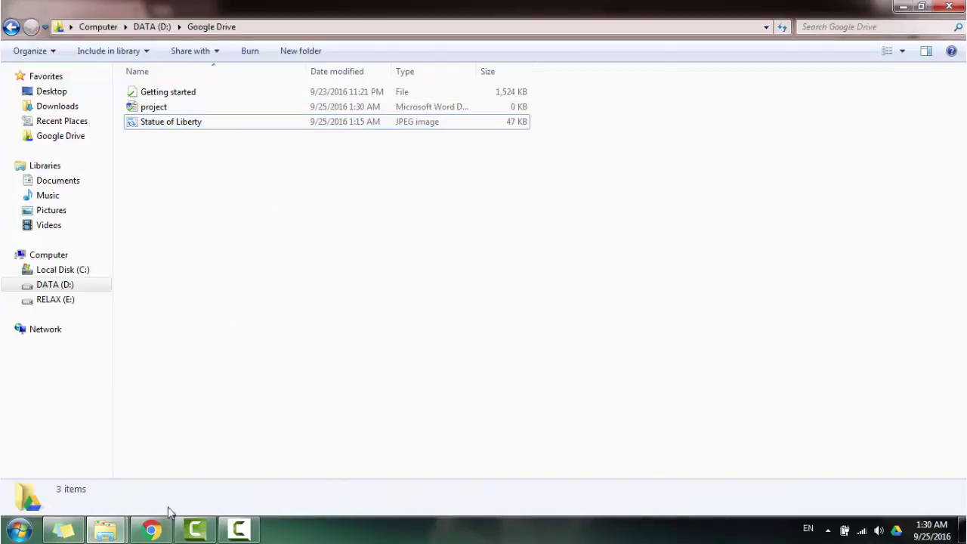
left_click(153, 528)
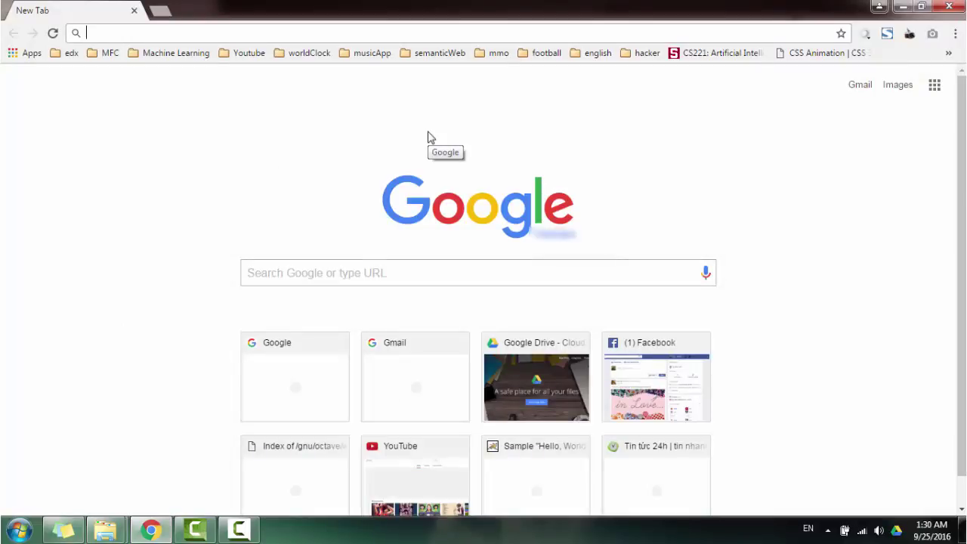
- Open google.com/drive in Chrome and go to the Google Drive sign-in page
type("dr")
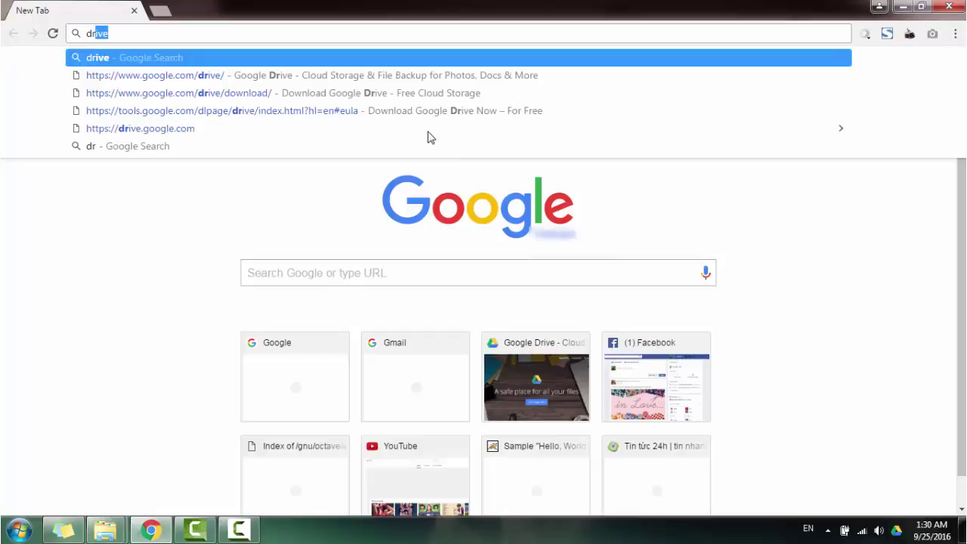
type("ive")
key("Down")
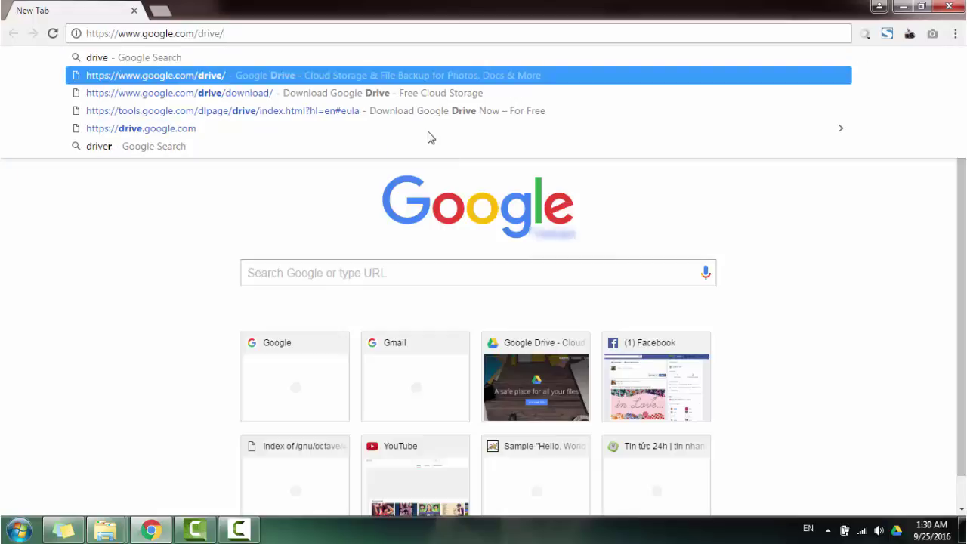
left_click(202, 77)
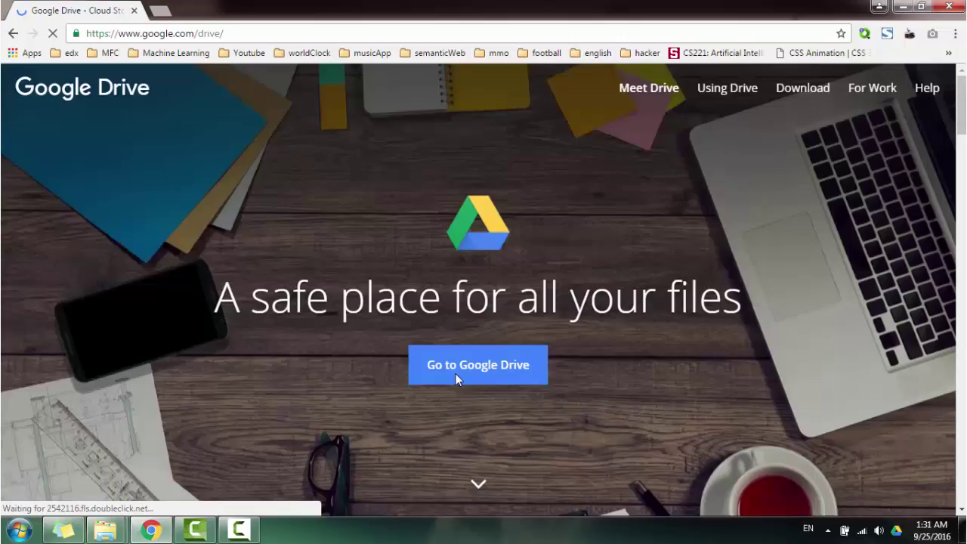
left_click(472, 367)
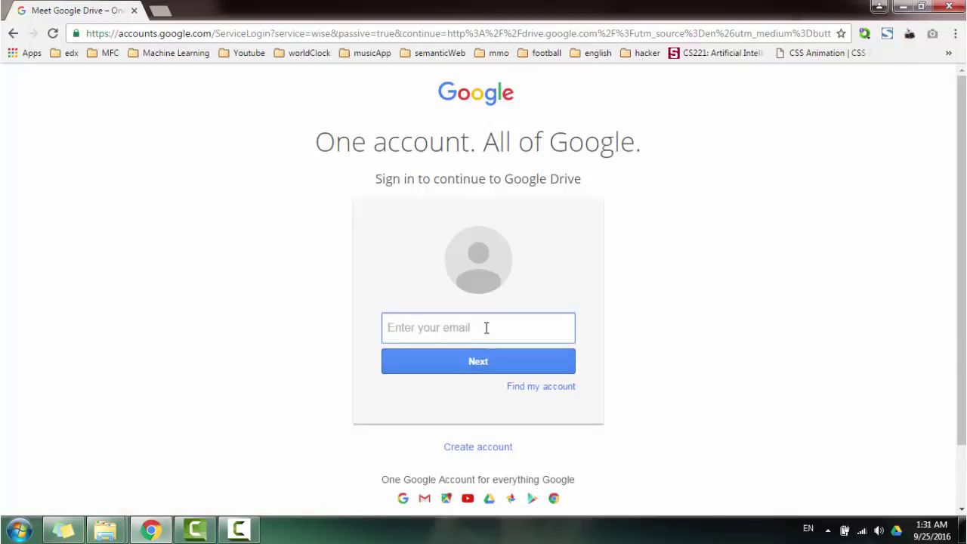
- Sign in to Google Drive with the saved account email and the account password
left_click(487, 327)
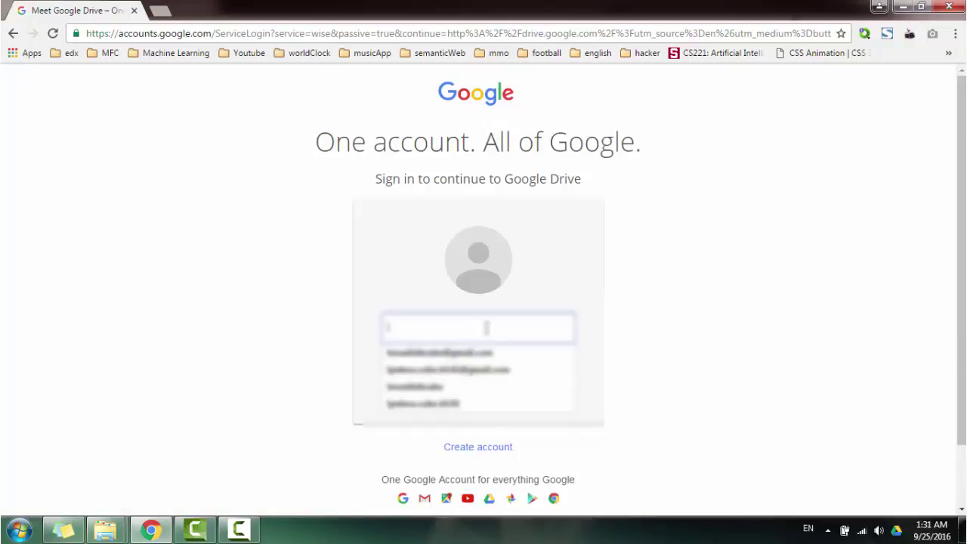
left_click(486, 327)
type("m")
key("Down")
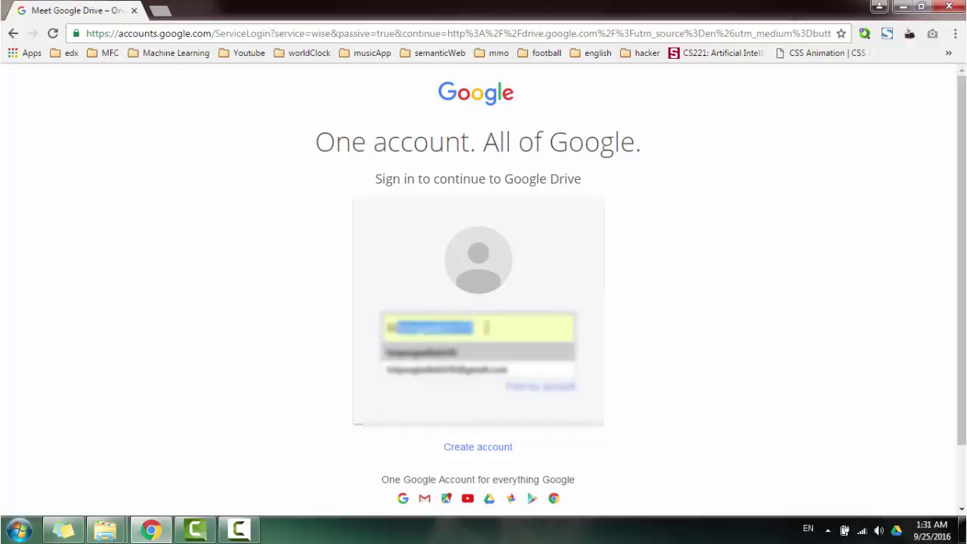
key("Return")
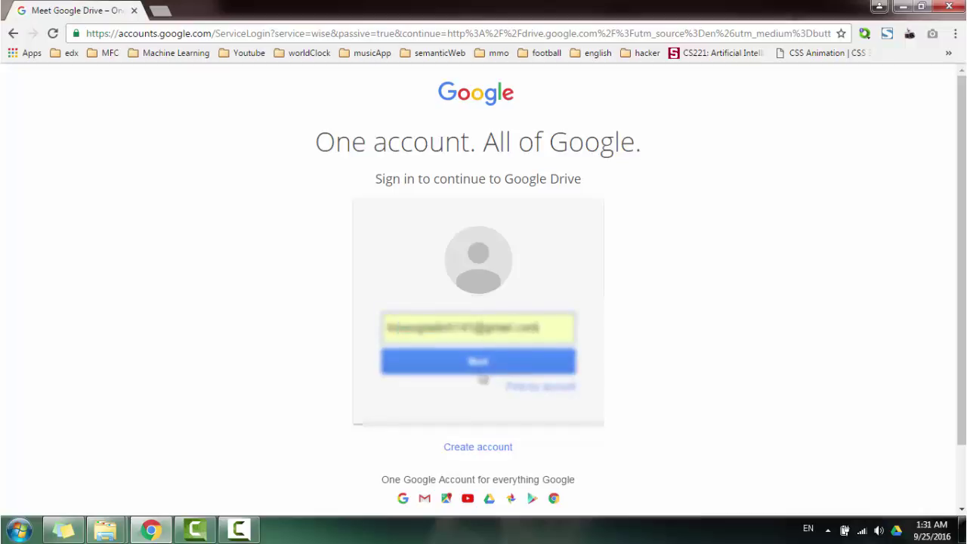
key("Return")
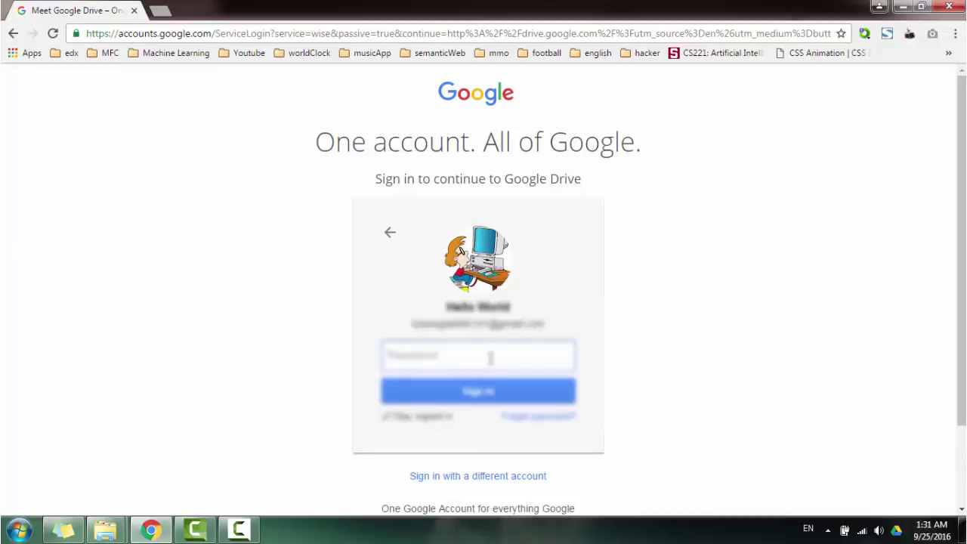
type("•")
key("BackSpace")
type("••••••••")
left_click(483, 394)
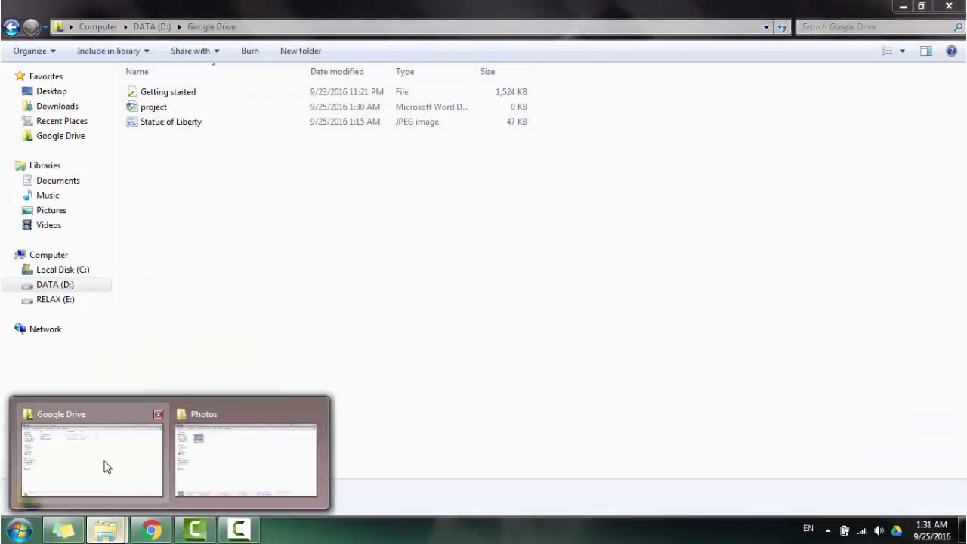
- Compare the web My Drive file list against the local Google Drive and Photos folder windows
left_click(104, 462)
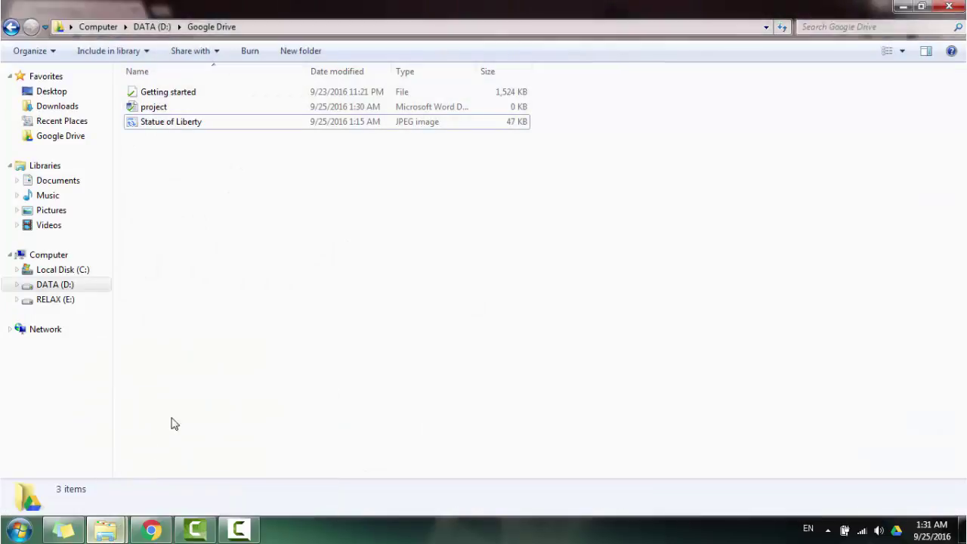
left_click(151, 529)
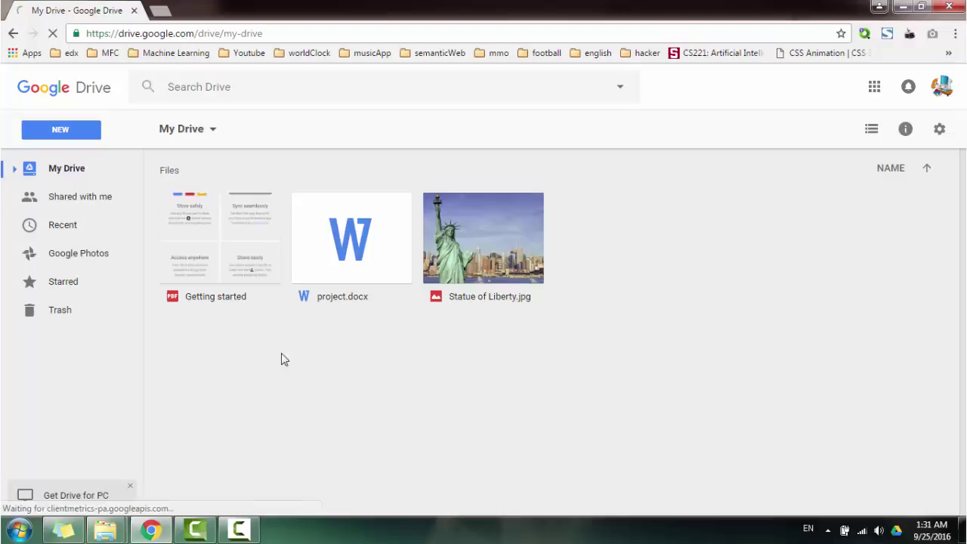
mouse_move(116, 533)
left_click(105, 482)
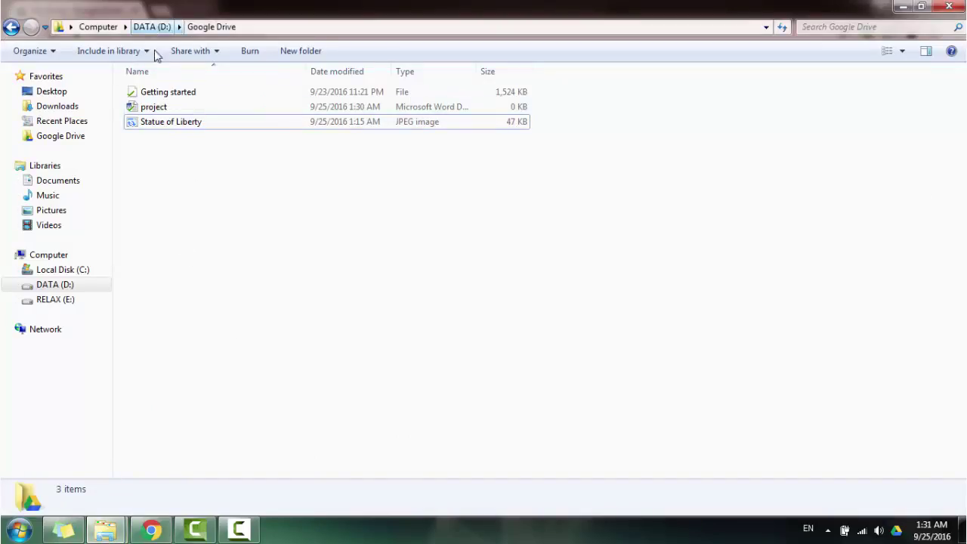
mouse_move(105, 530)
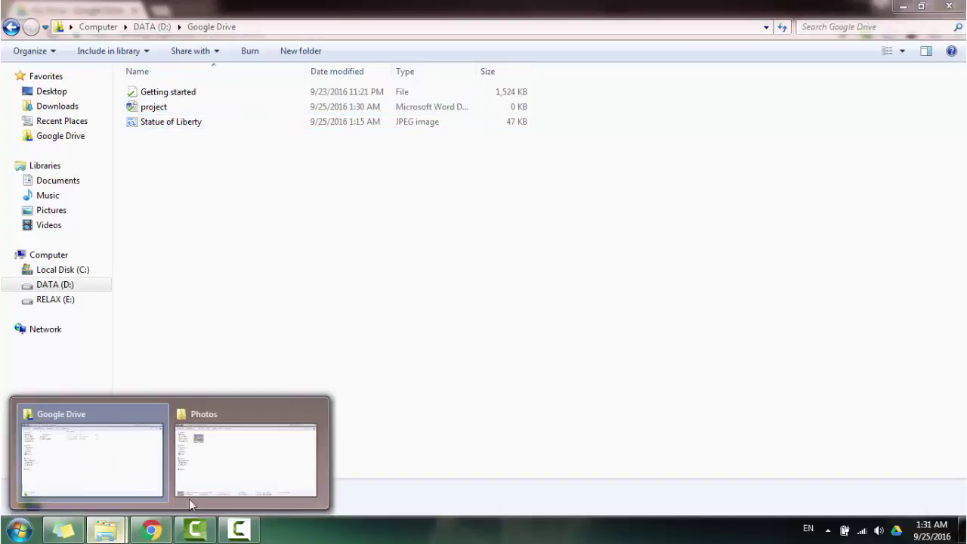
left_click(246, 454)
left_click(152, 531)
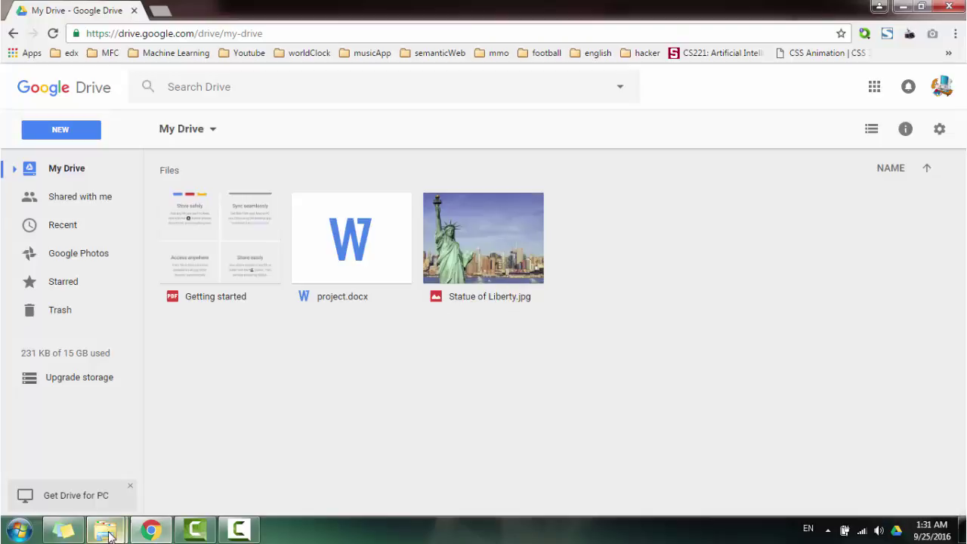
- Reopen D:\Google Drive from the DATA (D:) listing to show Getting started, project and Statue of Liberty
mouse_move(106, 530)
left_click(107, 493)
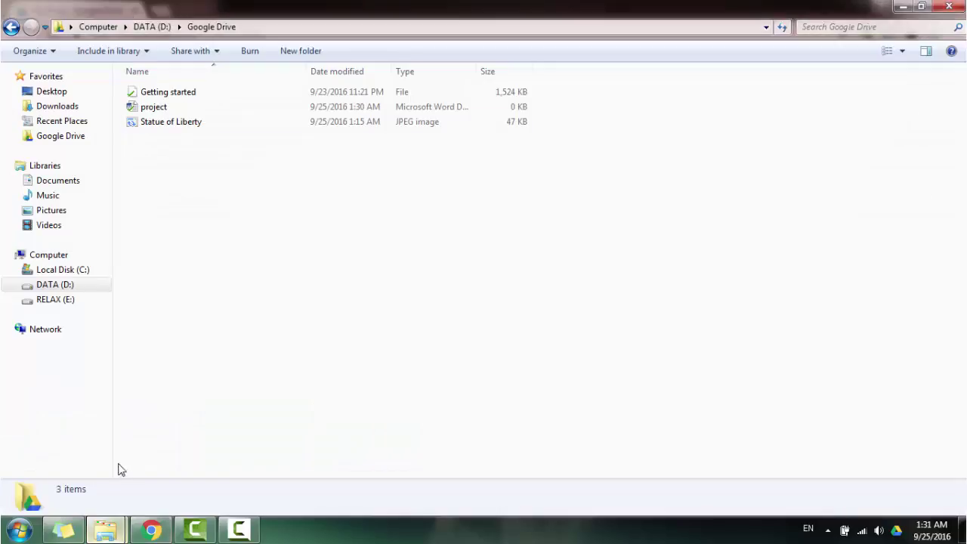
left_click(151, 28)
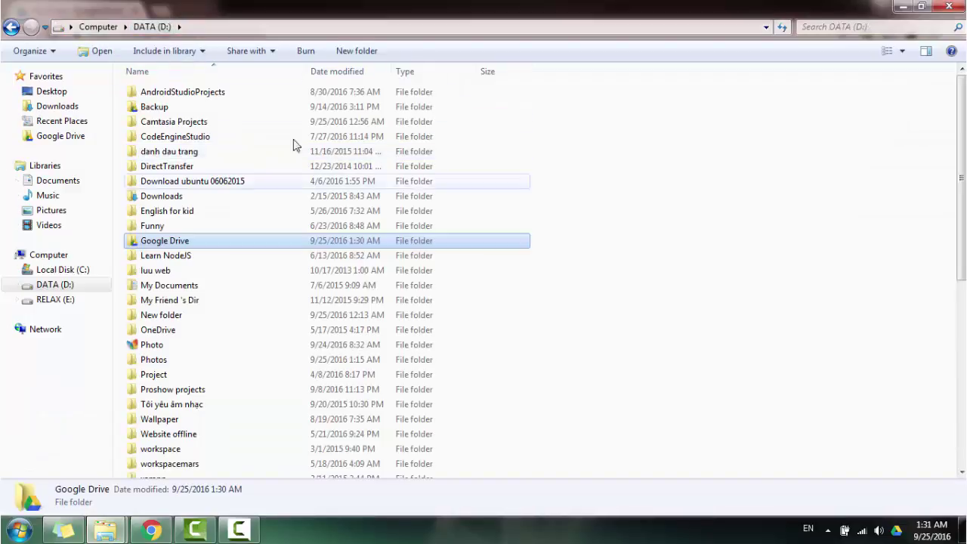
double_click(199, 241)
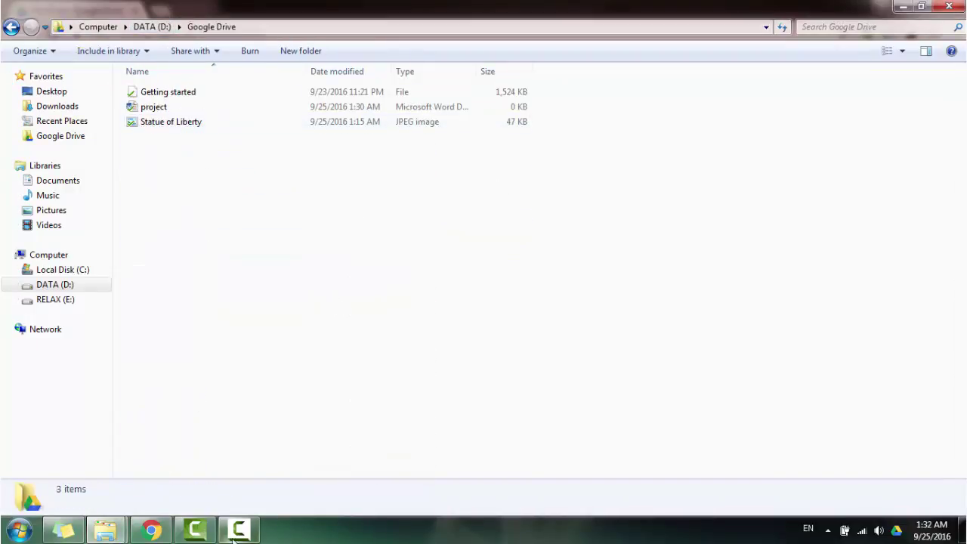